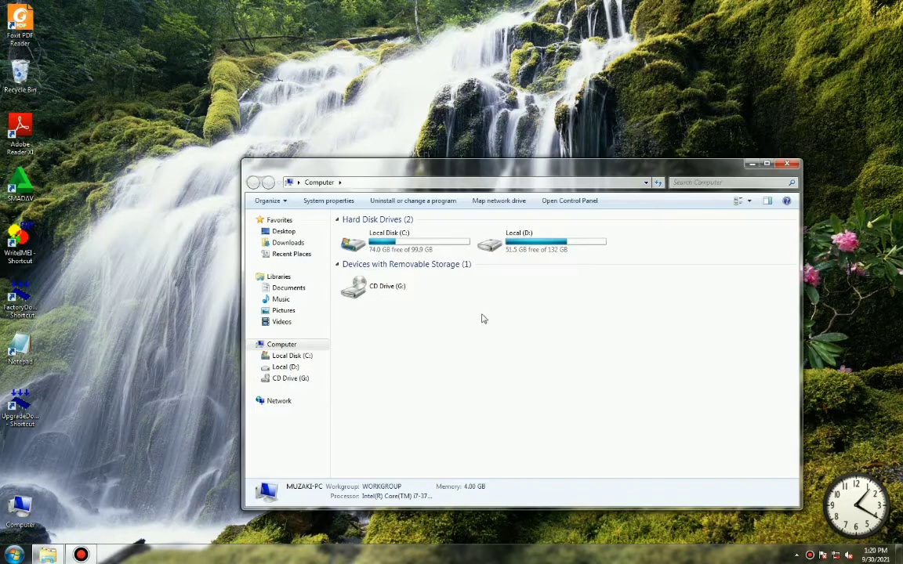
Open drive Local (D:) and its CONTOH folder holding the three WinRAR archives.
double_click(529, 243)
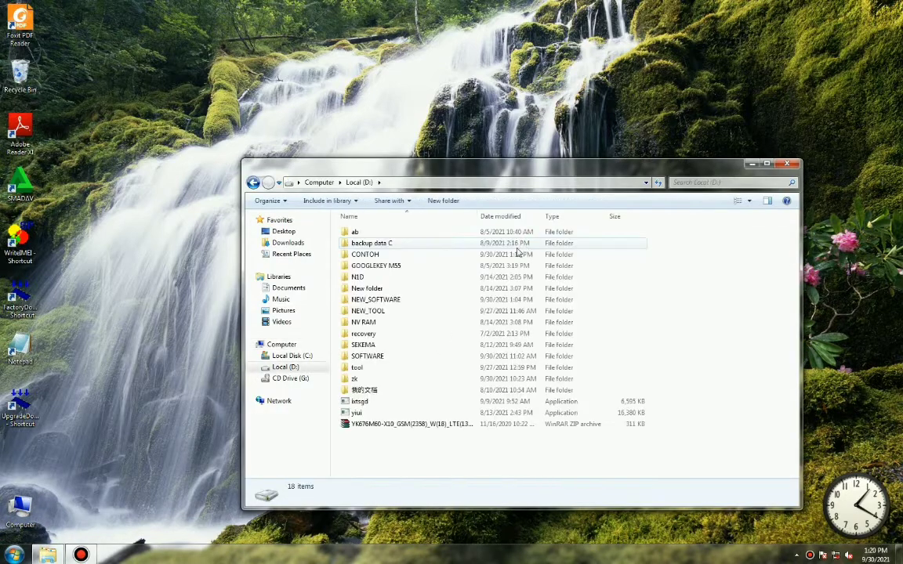
double_click(414, 255)
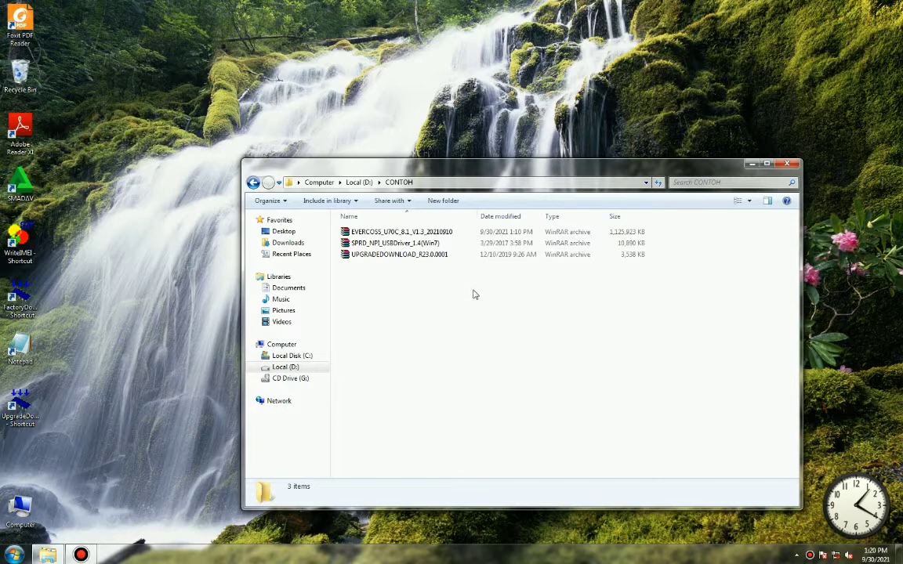
Extract the UPGRADEDOWNLOAD_R23.0.0001 and SPRD_NPI_USBDriver_1.4 archives here, then refresh the CONTOH listing.
right_click(413, 257)
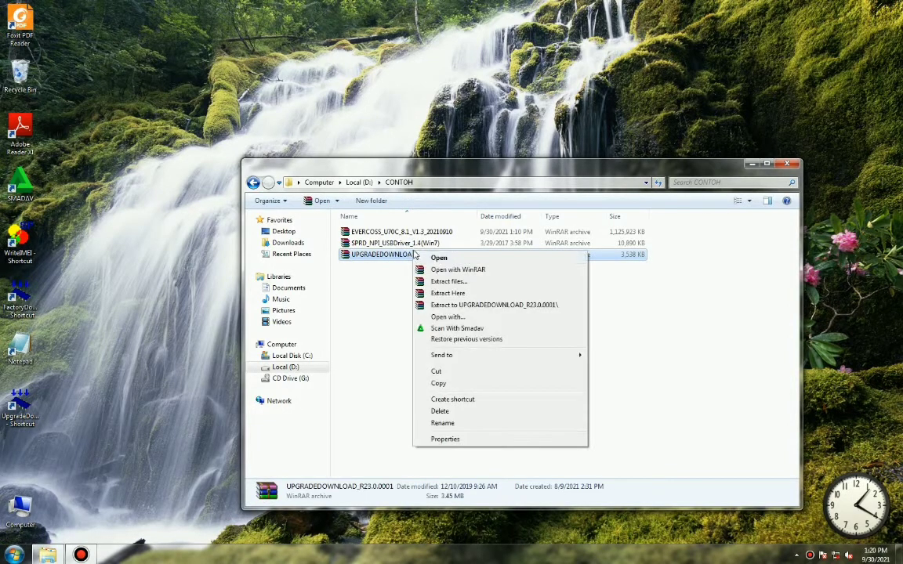
click(465, 294)
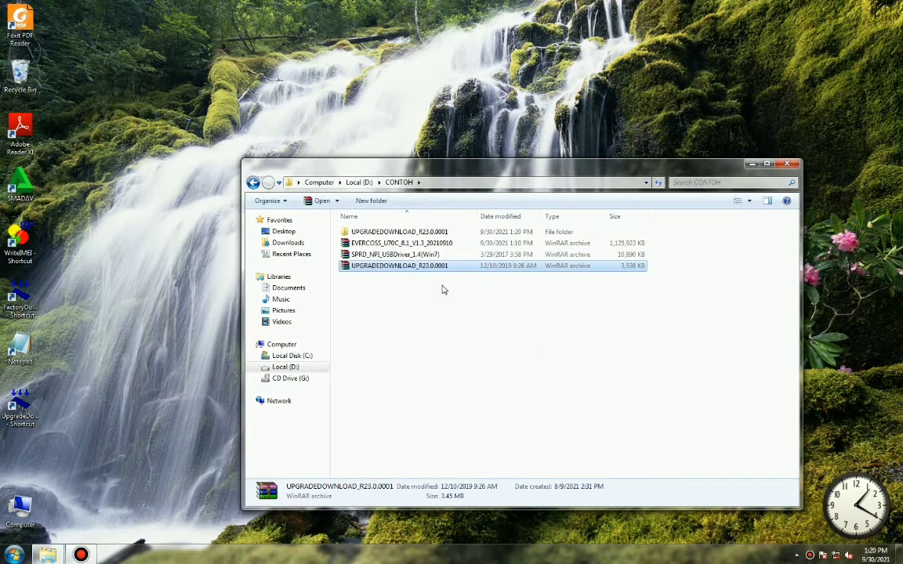
right_click(427, 255)
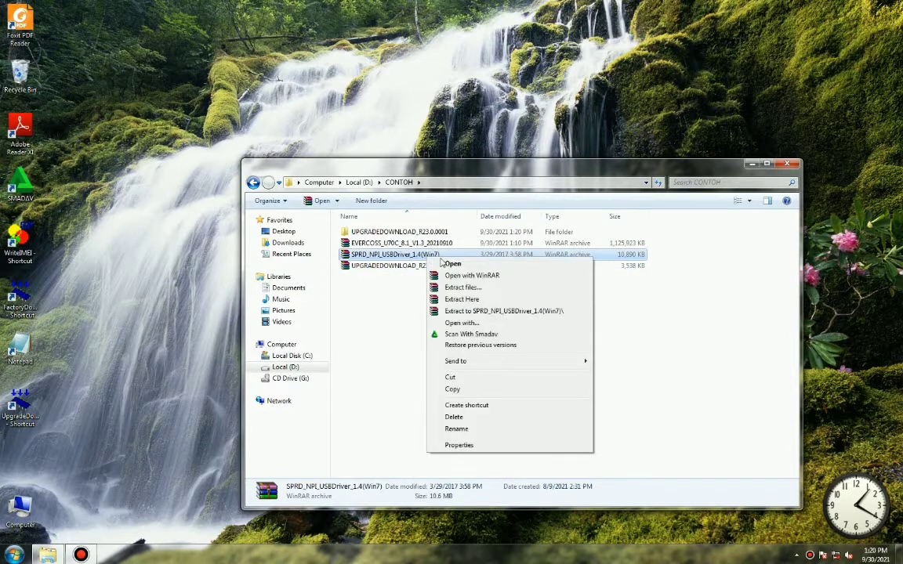
click(467, 299)
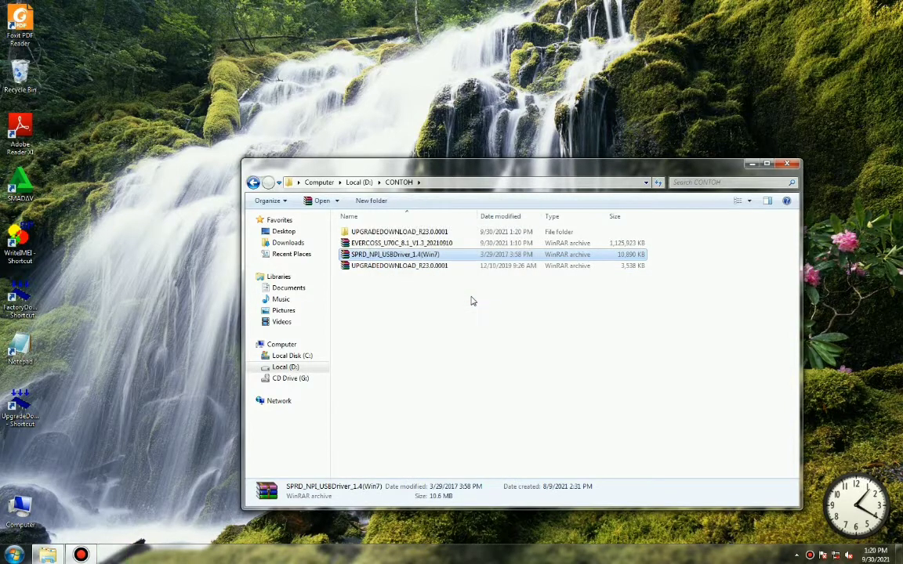
right_click(469, 306)
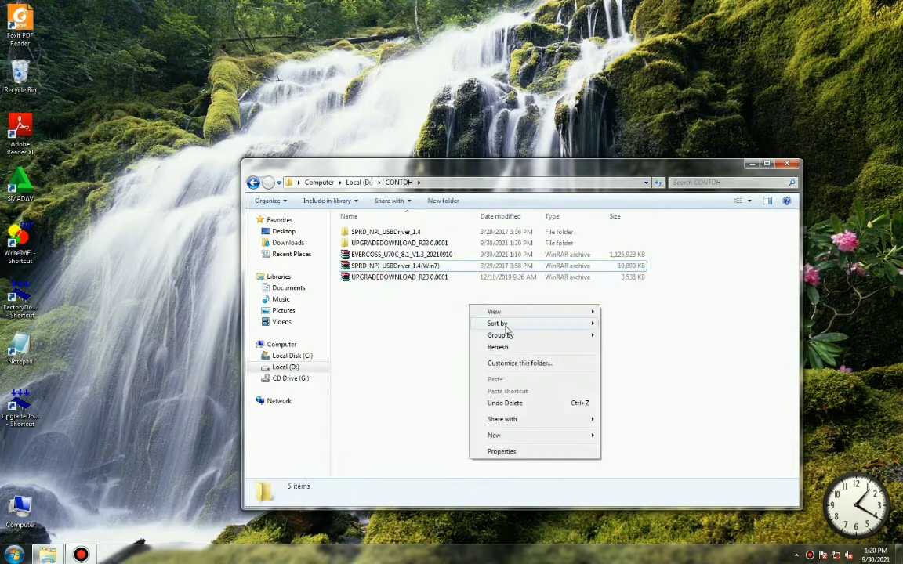
click(513, 347)
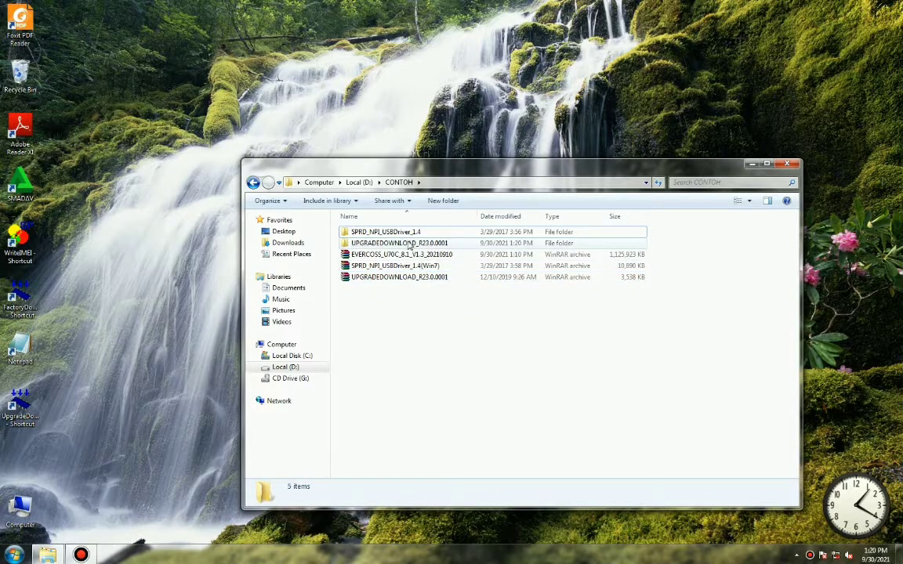
Extract EVERCOSS_U70C_8.1_V1.3_20210910 to its own folder, entering the archive password.
right_click(401, 255)
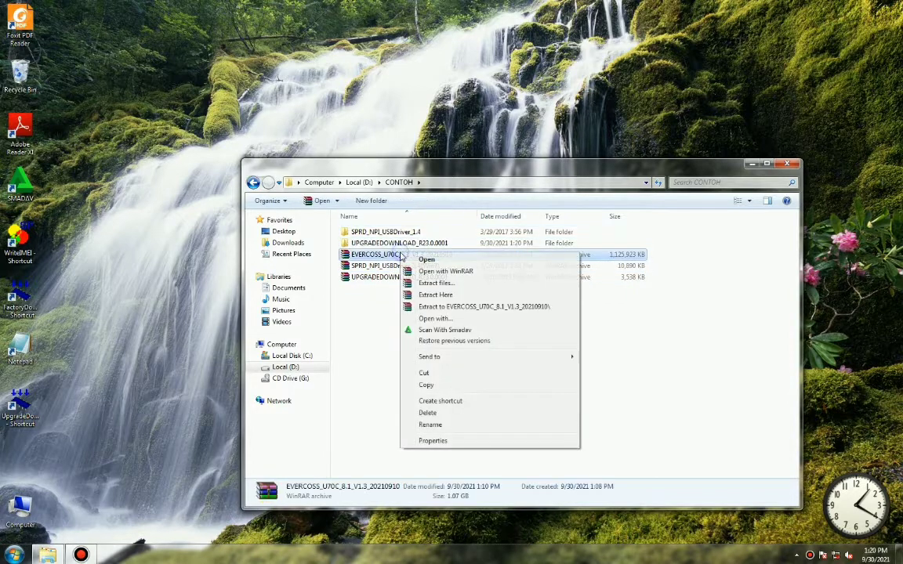
click(442, 307)
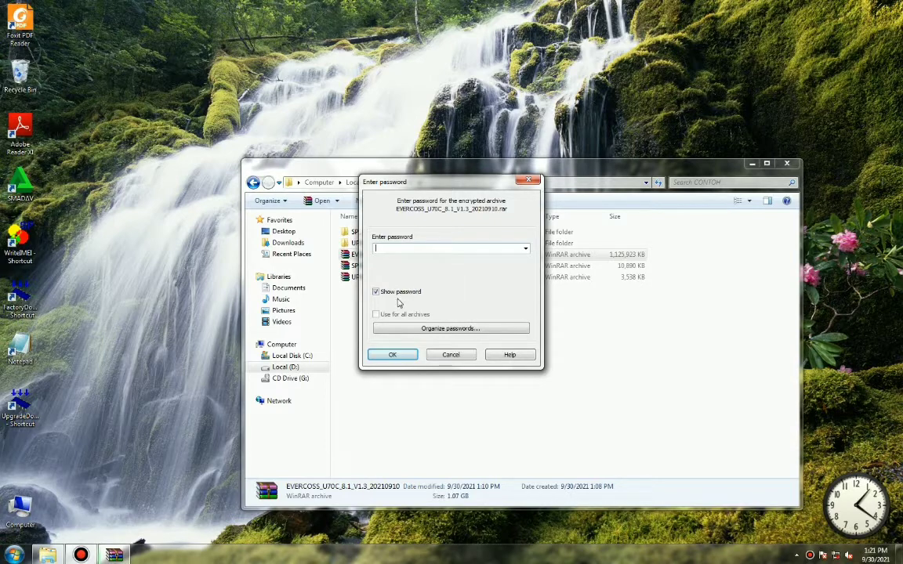
key(Return)
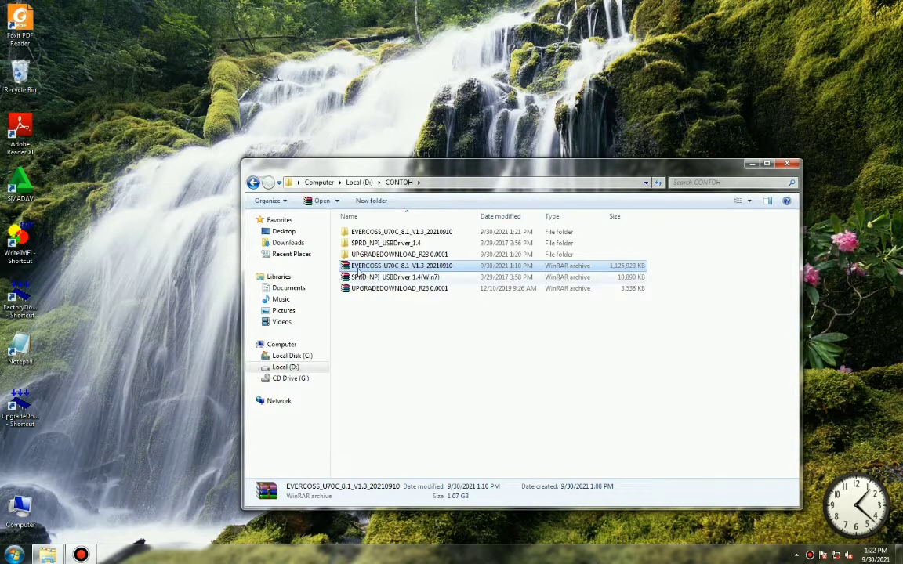
Look inside the extracted SPRD_NPI_USBDriver_1.4 folder, then return to CONTOH.
click(366, 246)
double_click(366, 245)
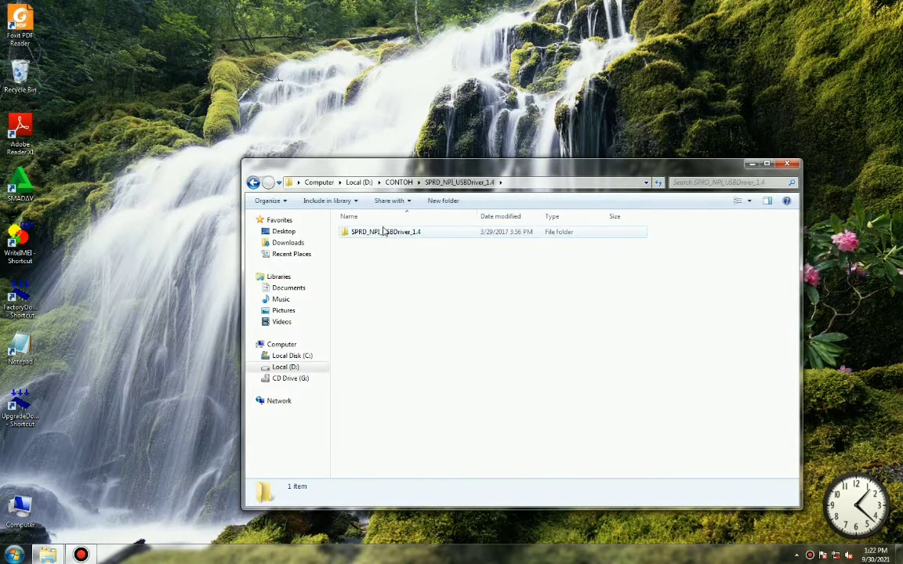
double_click(384, 232)
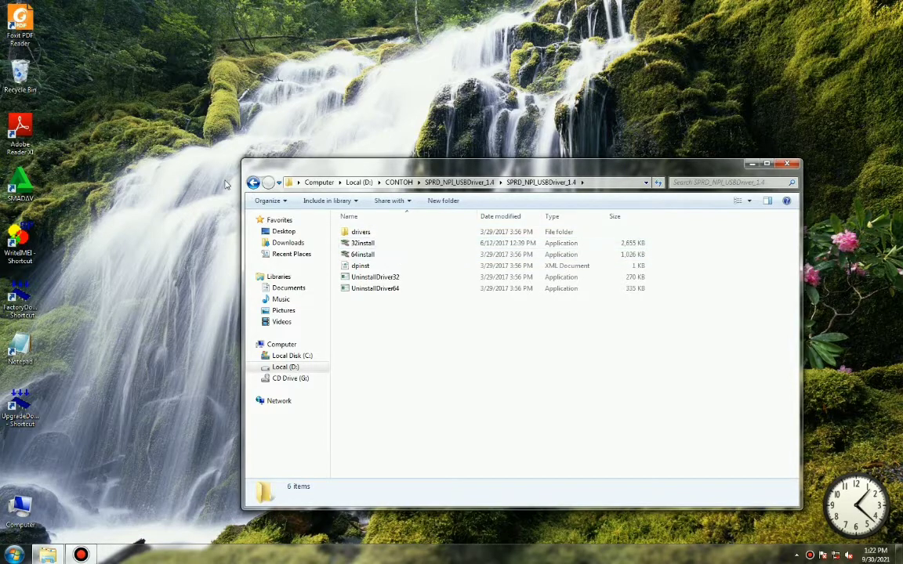
click(253, 182)
click(253, 182)
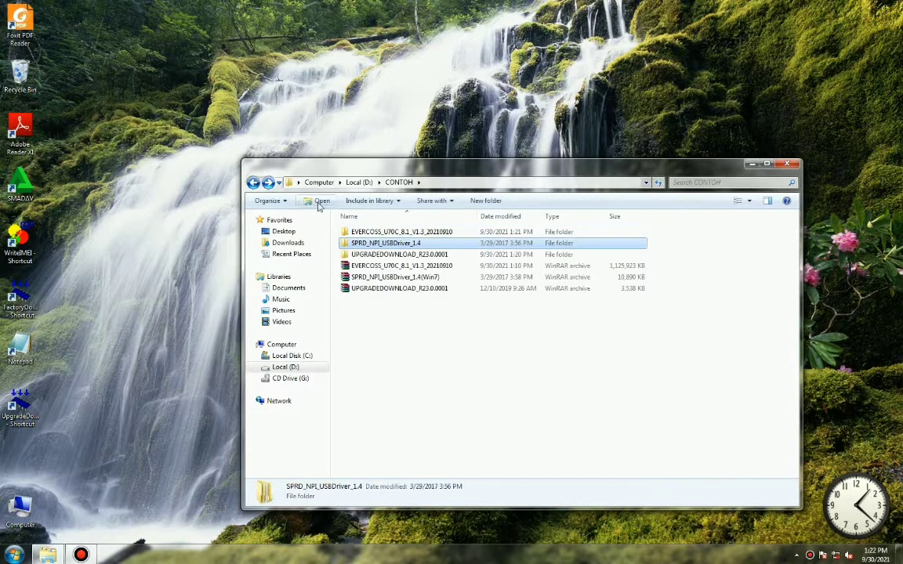
Run UpgradeDownload.exe from UPGRADEDOWNLOAD_R23.0.0001\Bin as administrator.
click(406, 255)
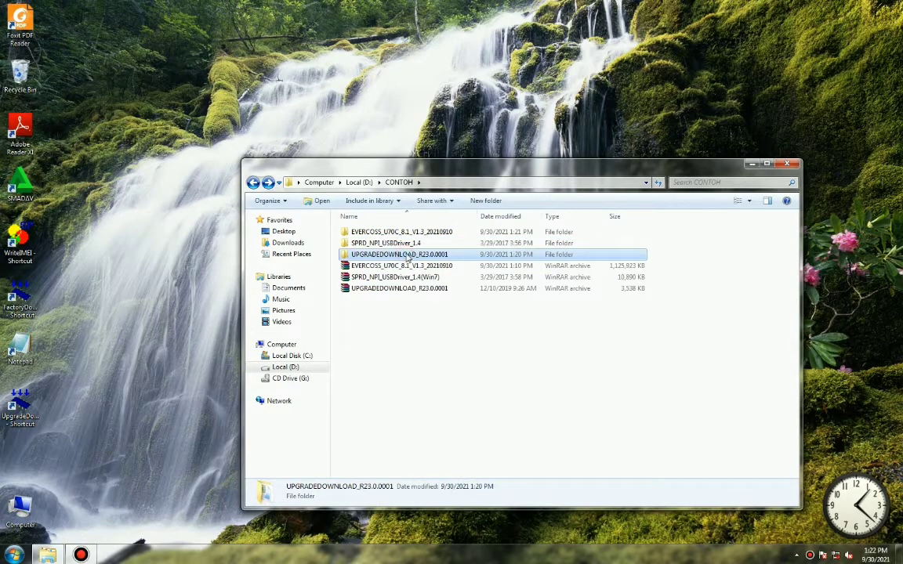
double_click(455, 256)
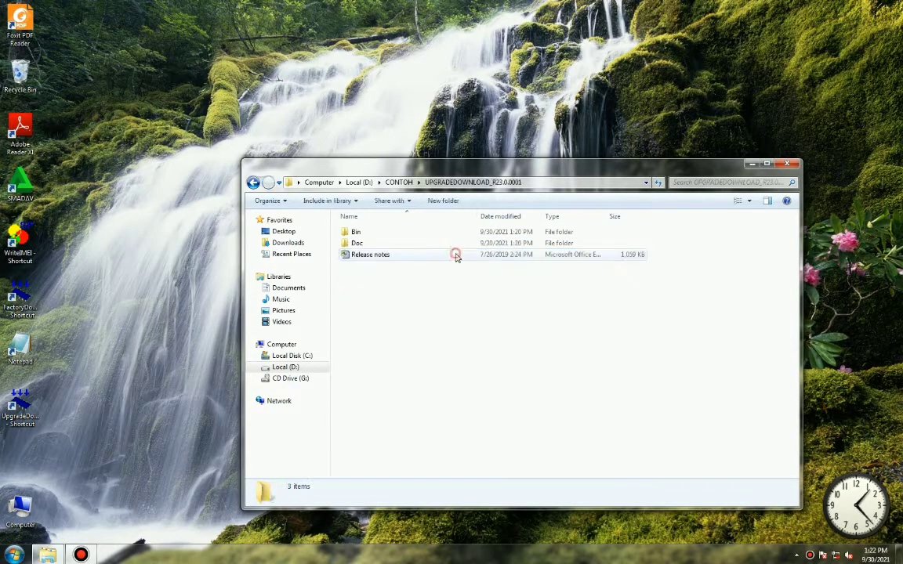
double_click(424, 234)
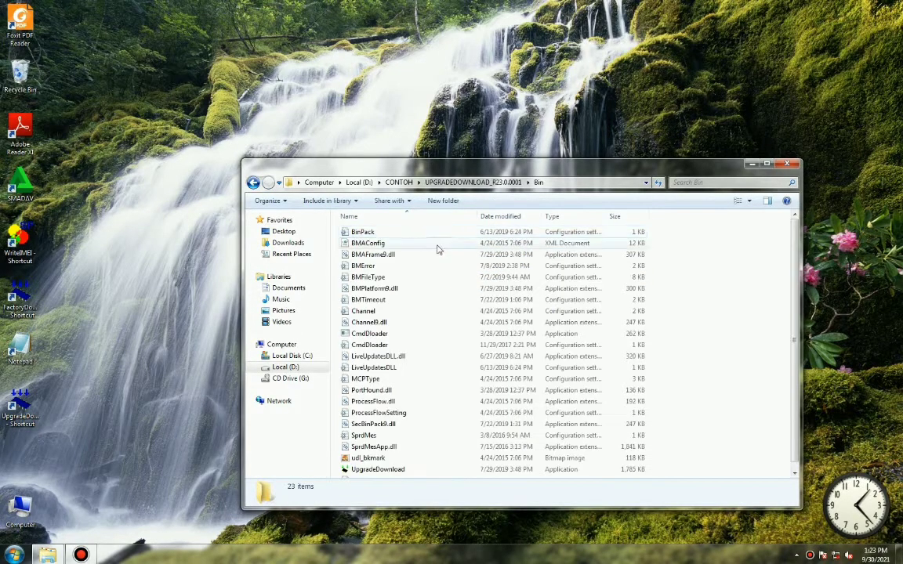
scroll(425, 327, down, 1)
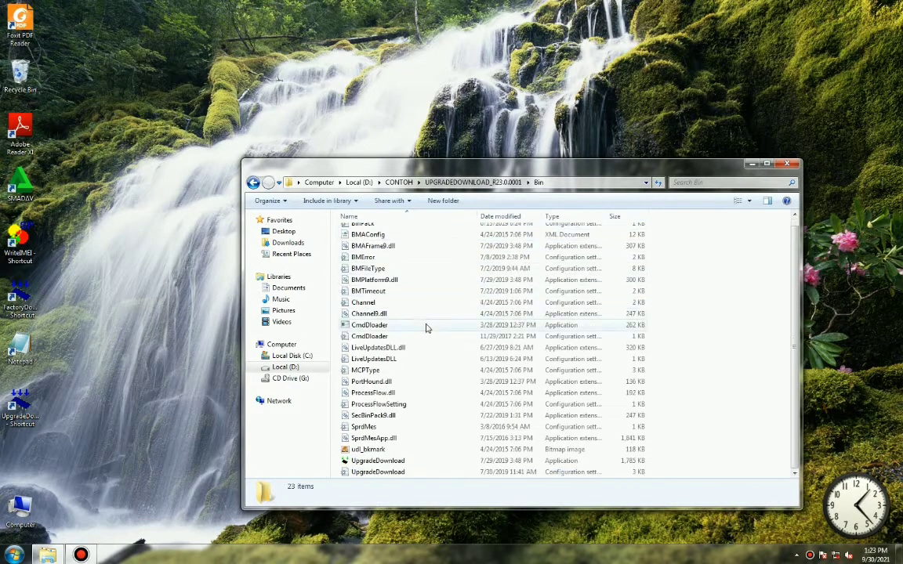
right_click(388, 461)
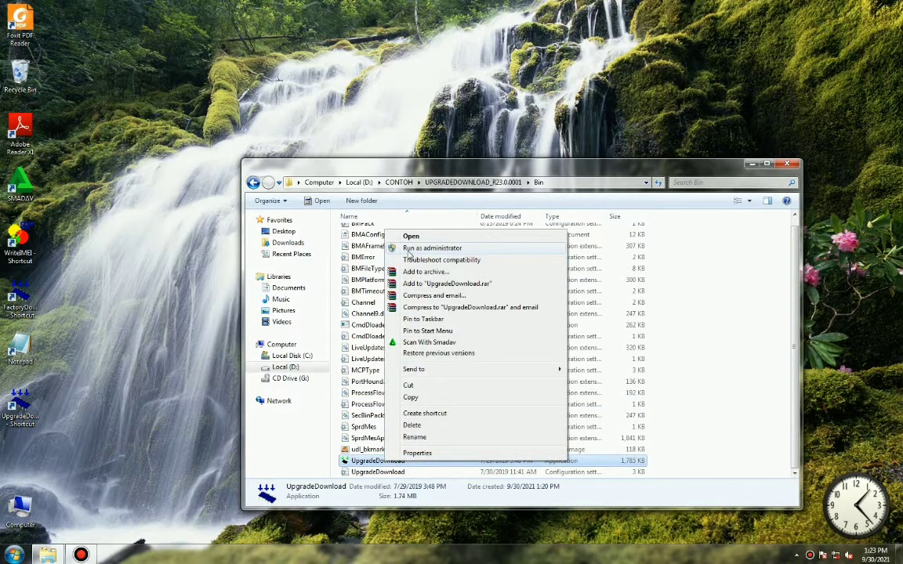
click(423, 248)
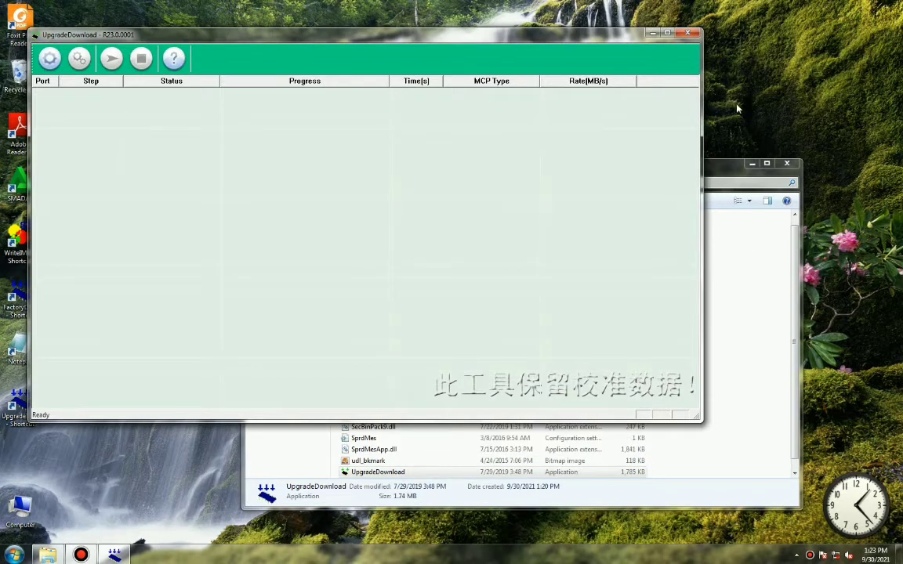
Load the EVERCOSS_U70C_8.1_V1.3_20210910 .pac package from D:\CONTOH into UpgradeDownload.
click(796, 163)
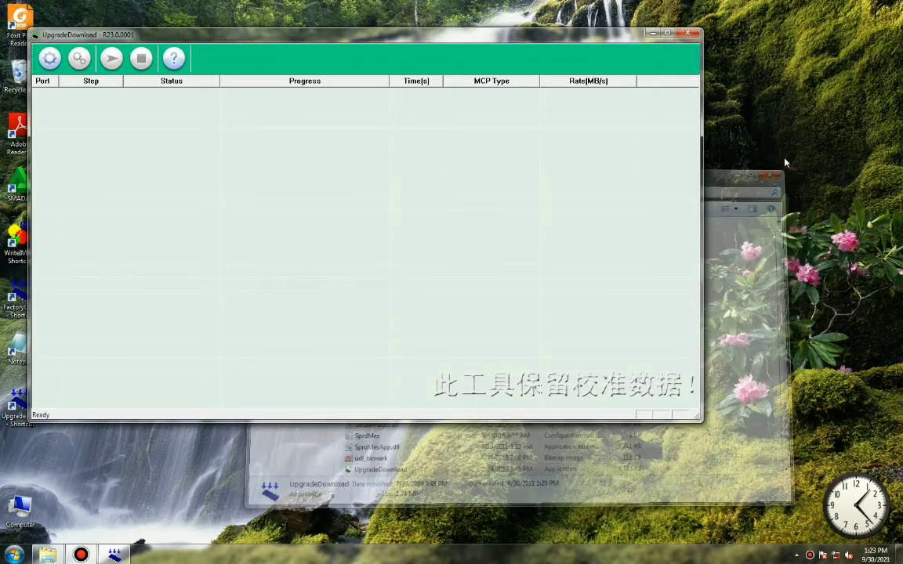
drag(353, 35, 408, 70)
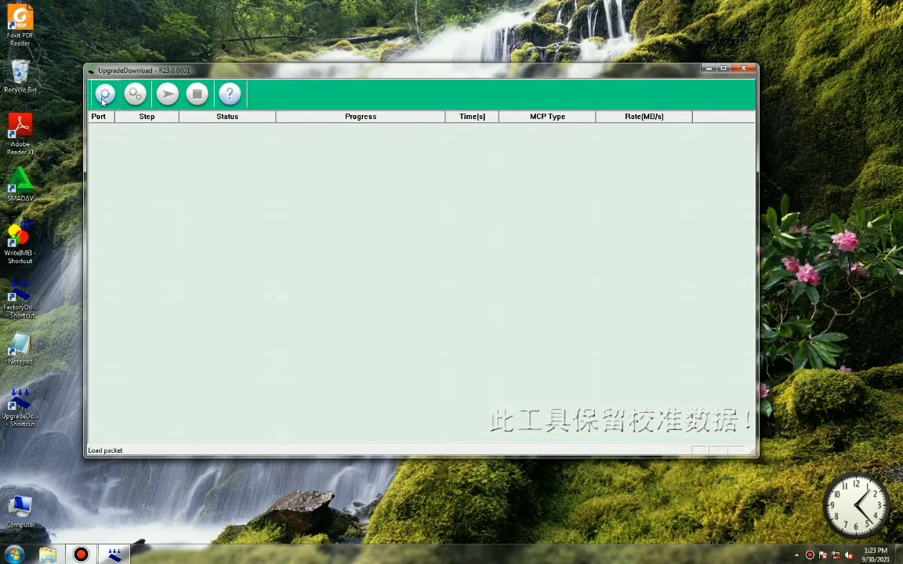
click(104, 95)
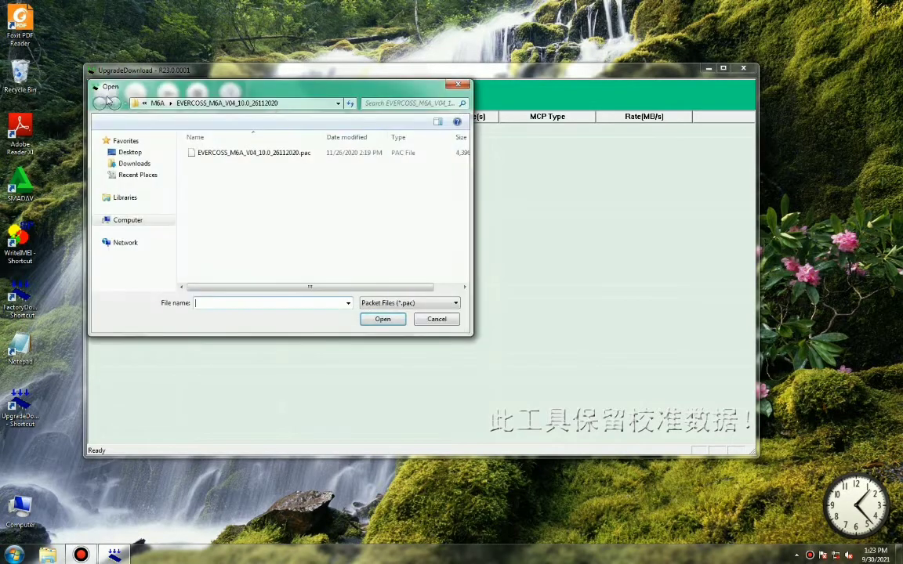
click(123, 271)
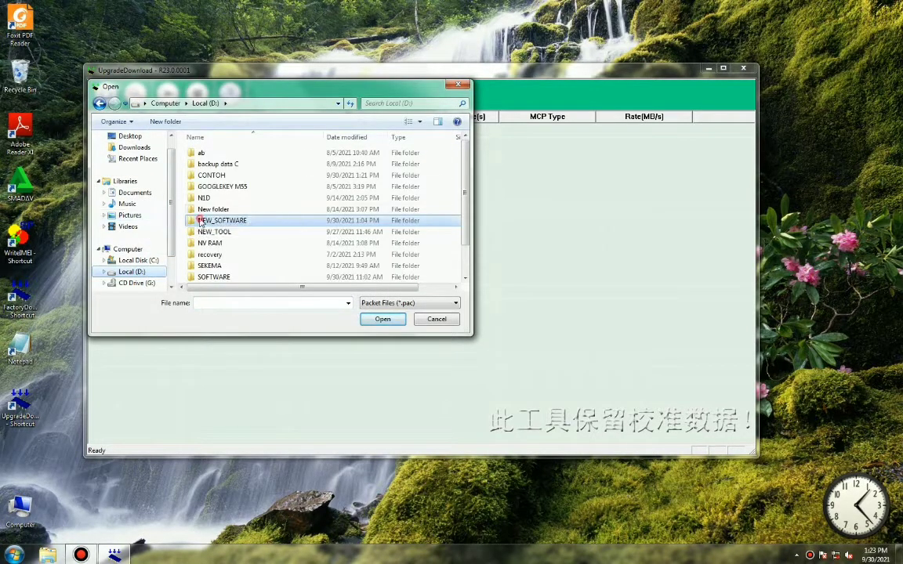
double_click(205, 176)
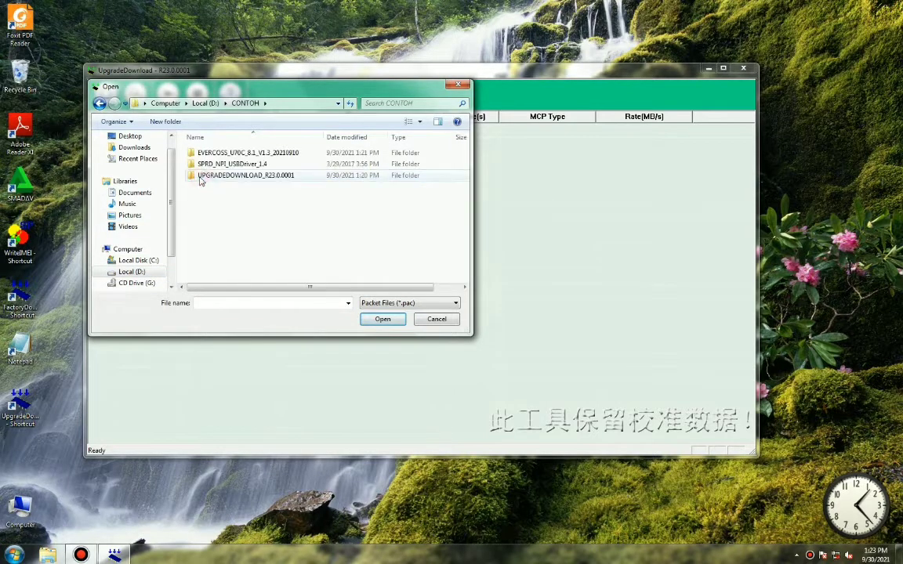
double_click(249, 153)
click(248, 154)
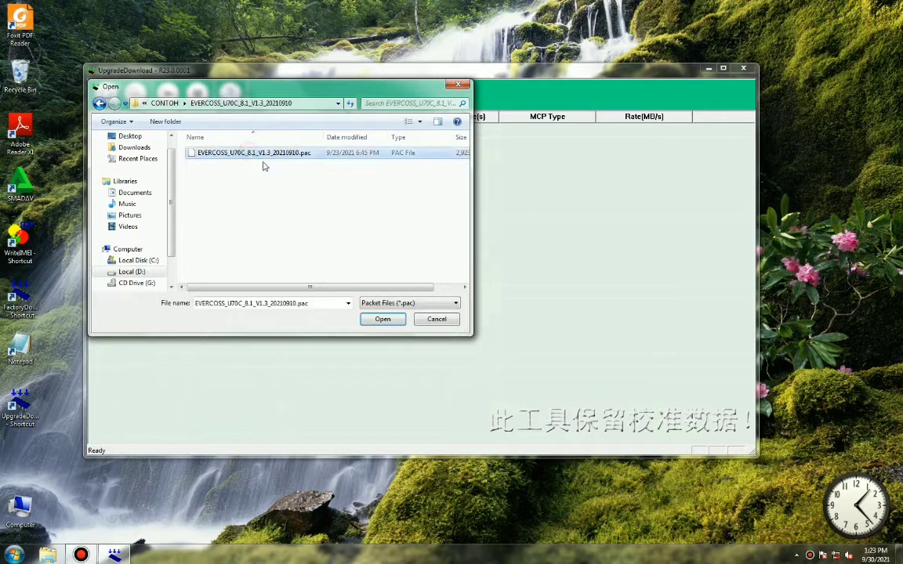
click(395, 321)
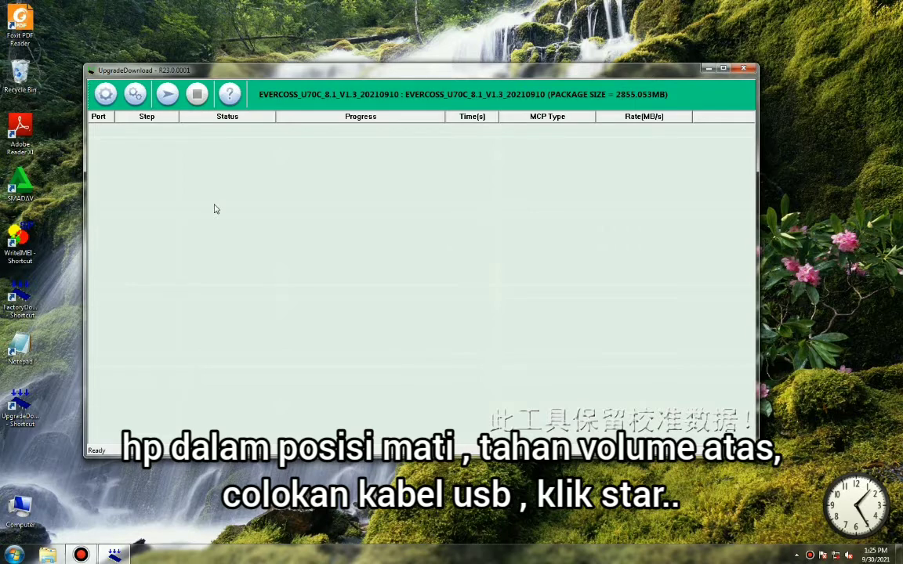
Start downloading the EVERCOSS firmware to the phone.
click(169, 98)
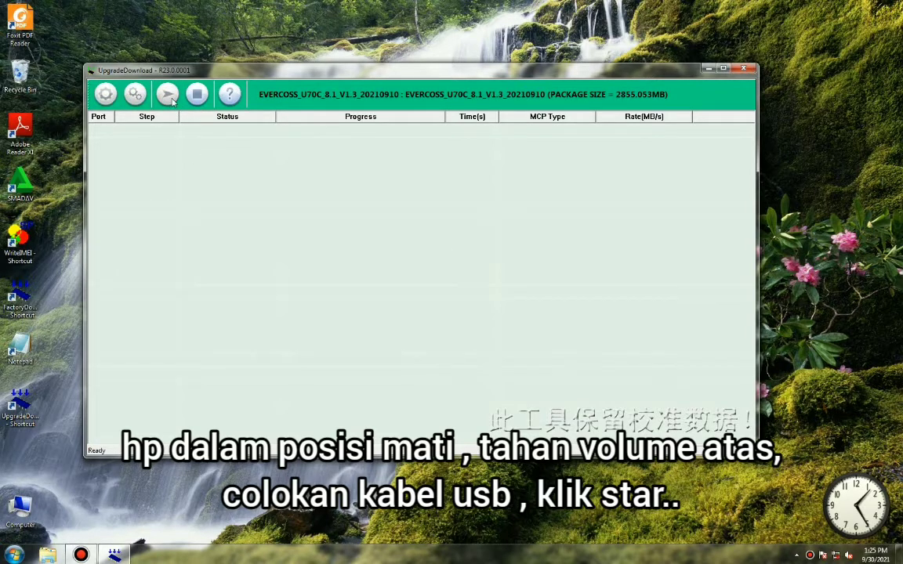